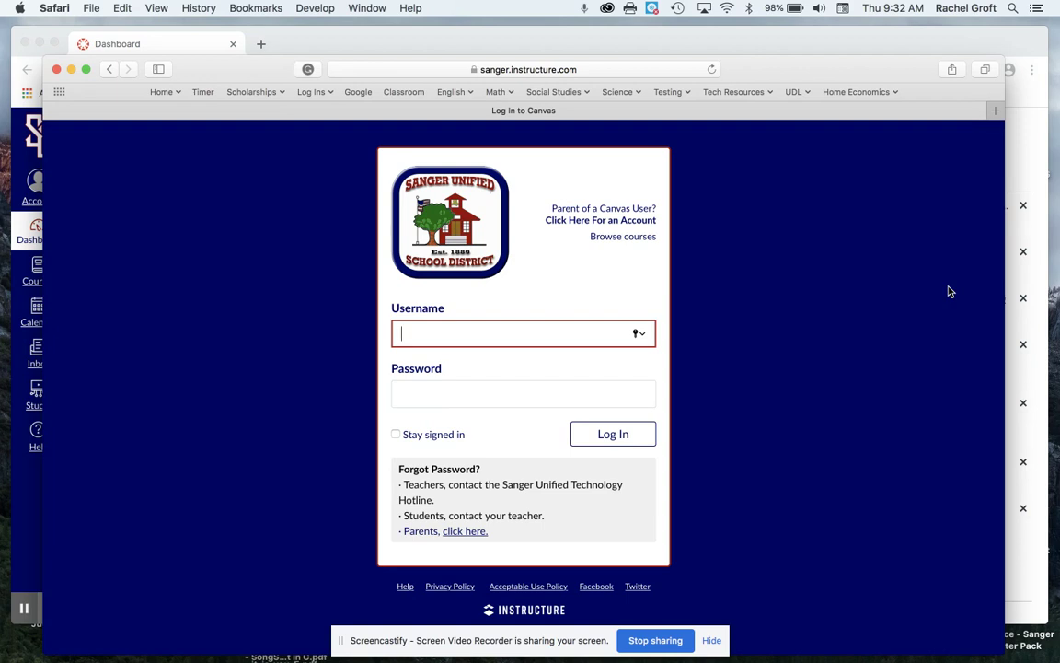
# Trim 'login/ldap' from the Canvas address to reach the site root and plain login form.
pyautogui.click(470, 70)
pyautogui.click(524, 69)
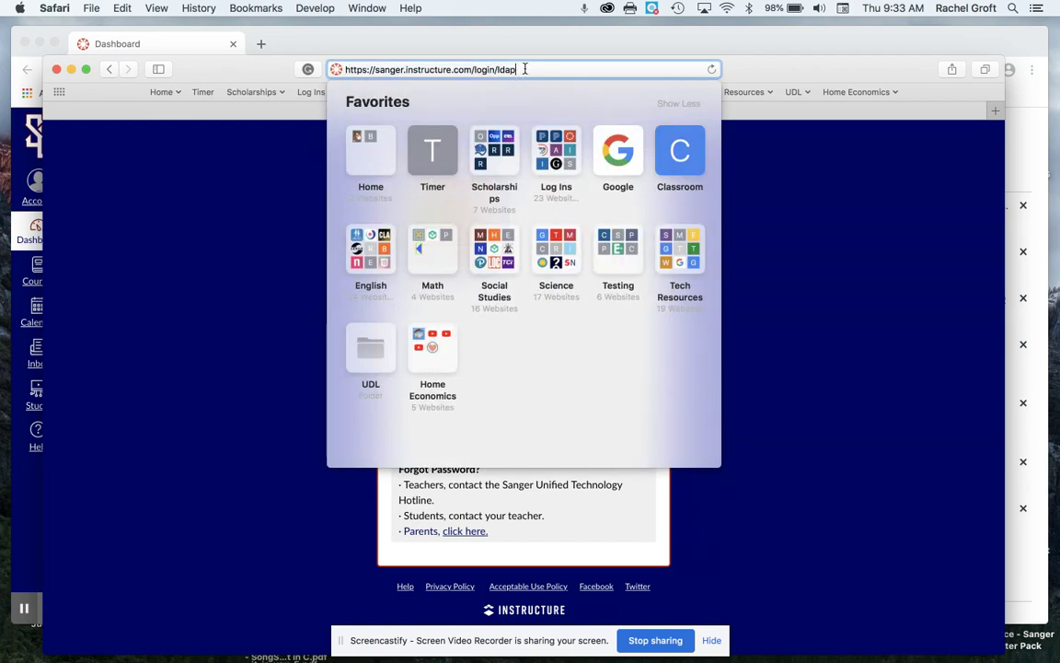
pyautogui.moveTo(524, 69); pyautogui.dragTo(474, 69)
pyautogui.press('BackSpace')
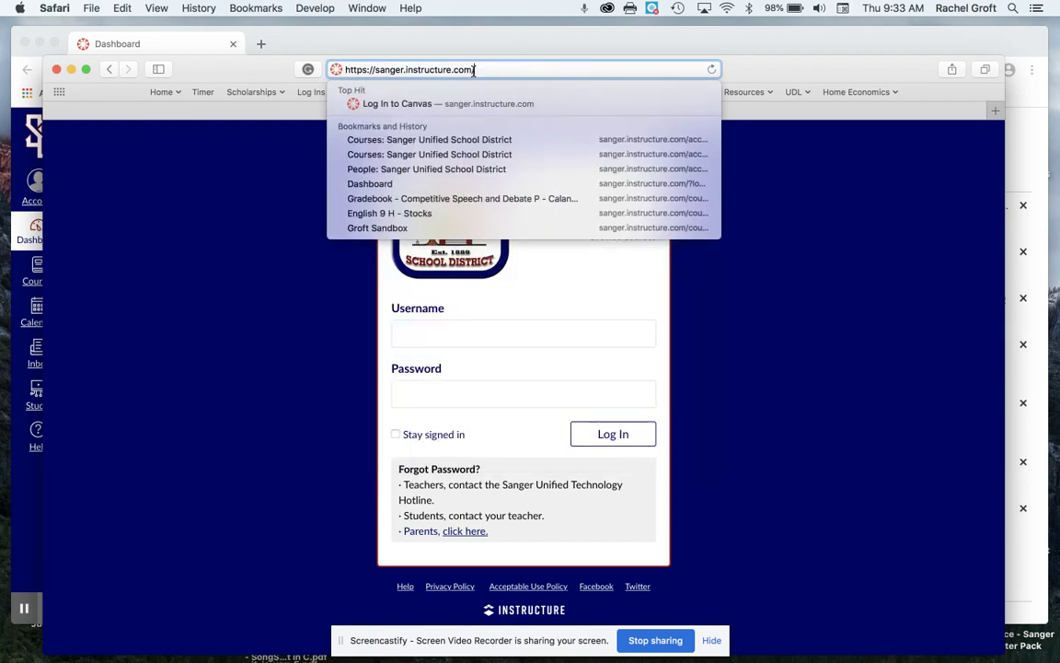
pyautogui.moveTo(474, 70); pyautogui.dragTo(338, 69)
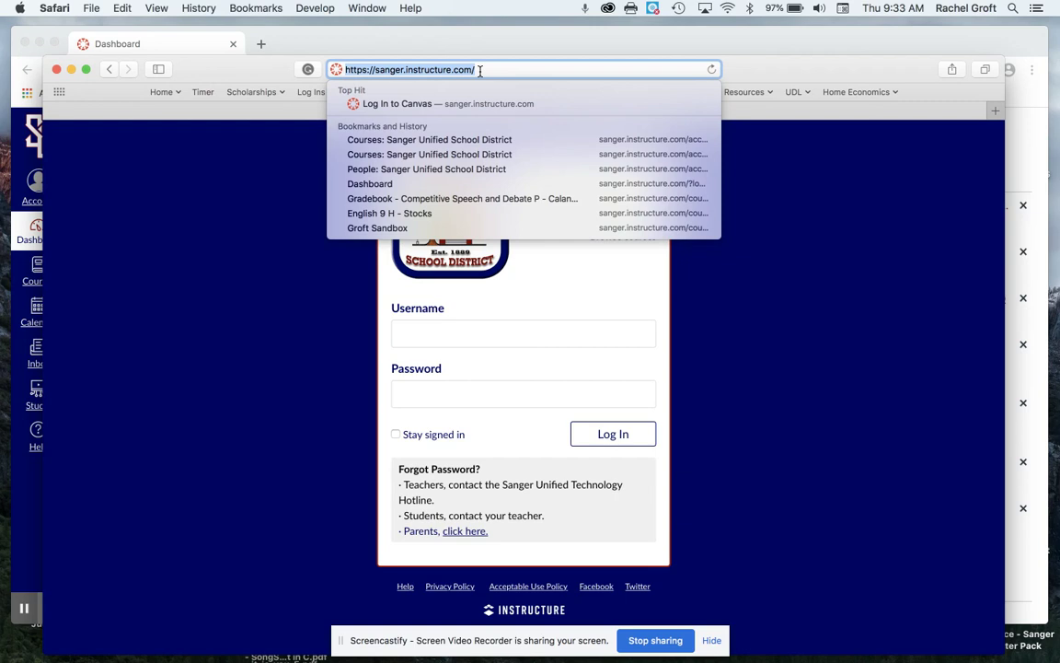
pyautogui.click(594, 287)
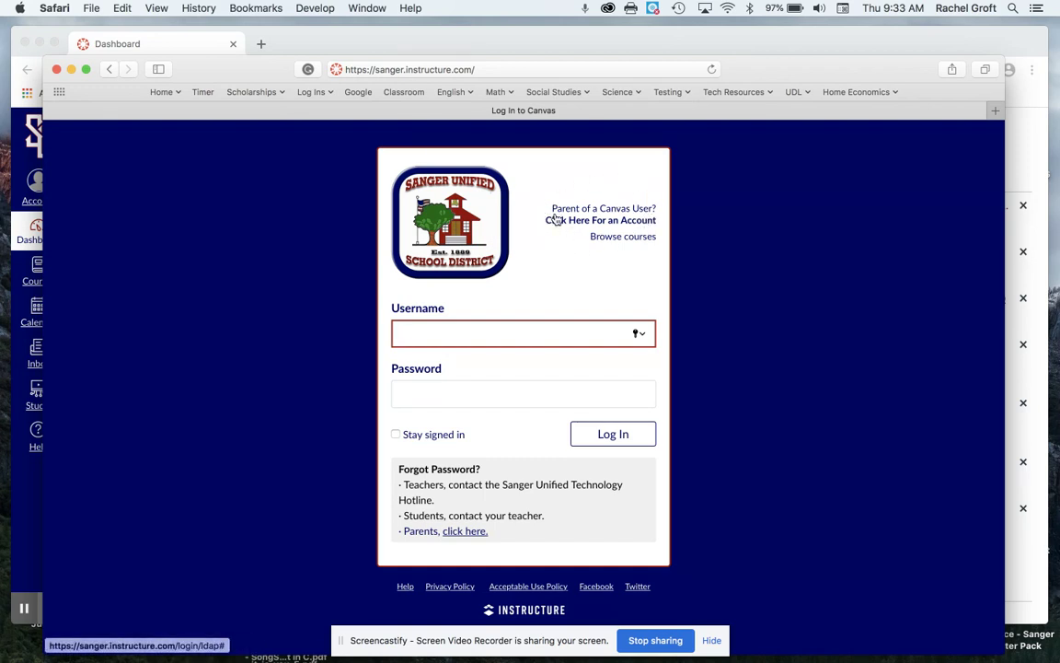
# Open the parent signup form and enter the parent's full name and e-mail address.
pyautogui.click(621, 228)
pyautogui.click(368, 267)
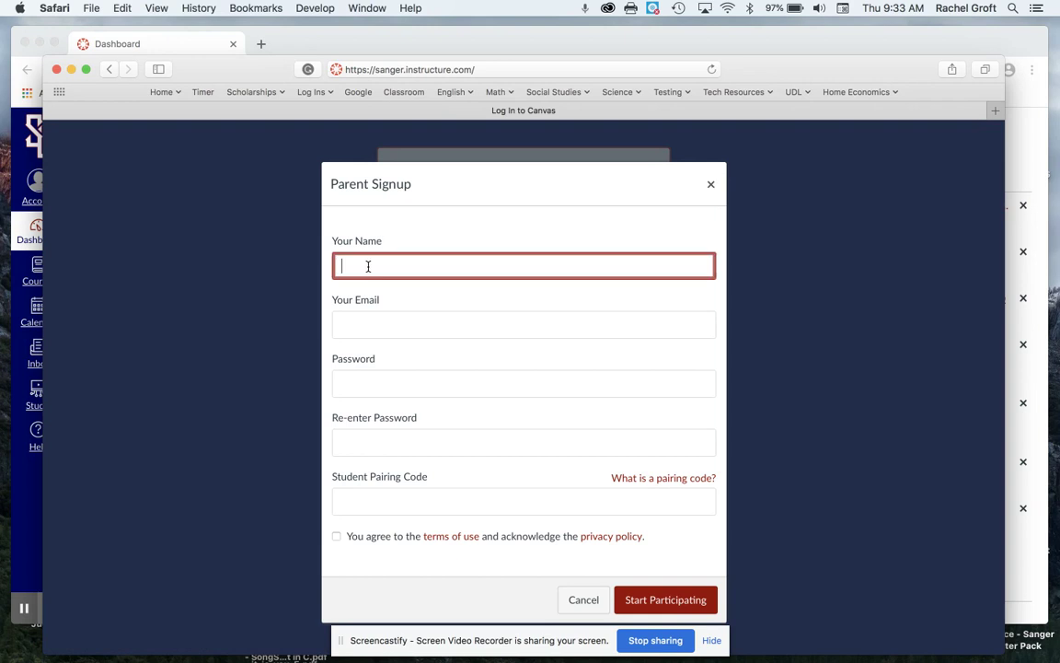
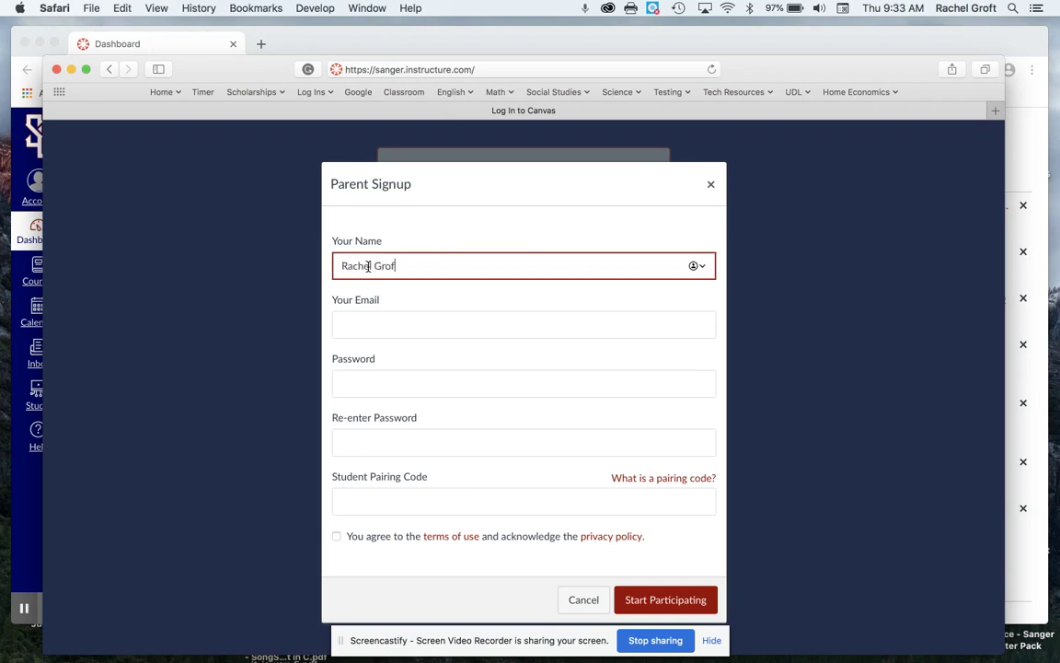
pyautogui.press('Tab')
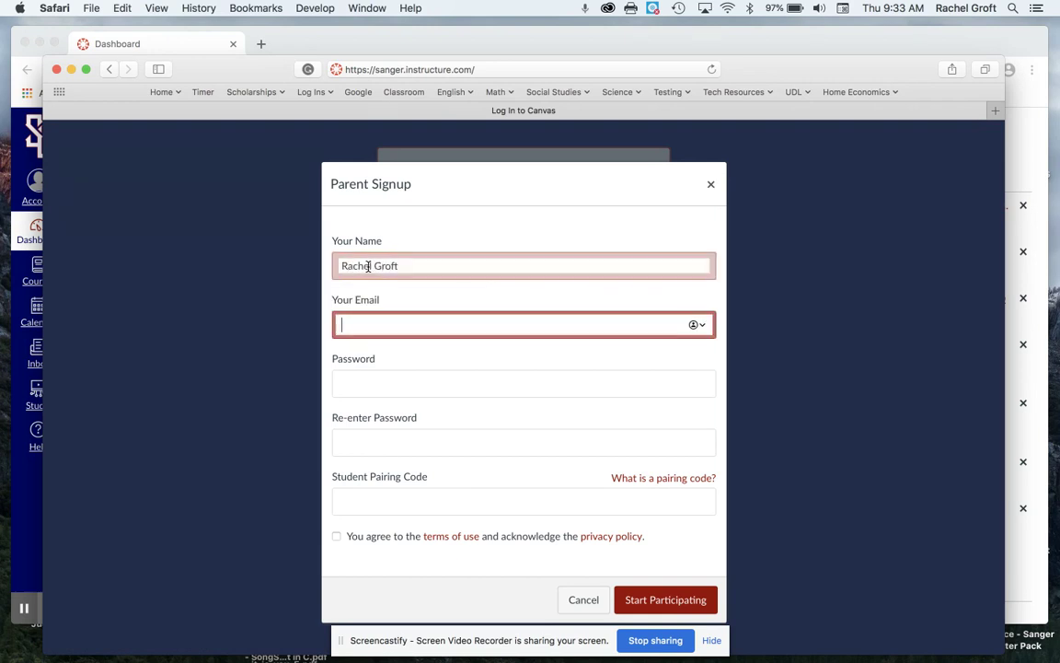
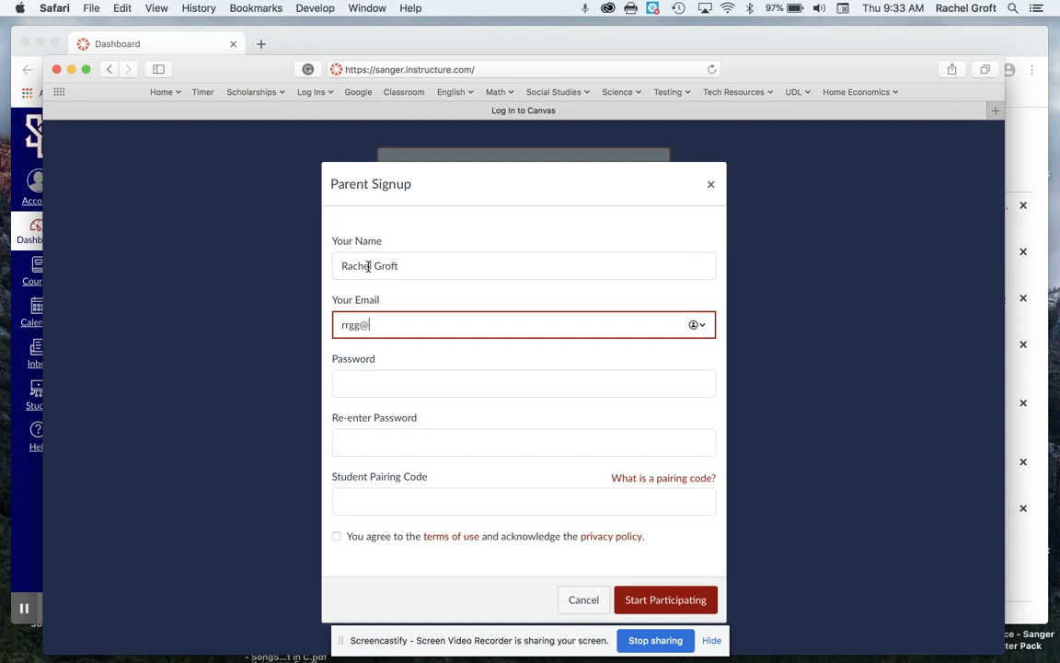
# Enter the account password, correcting a typo, and move on to re-entering it.
pyautogui.click(359, 377)
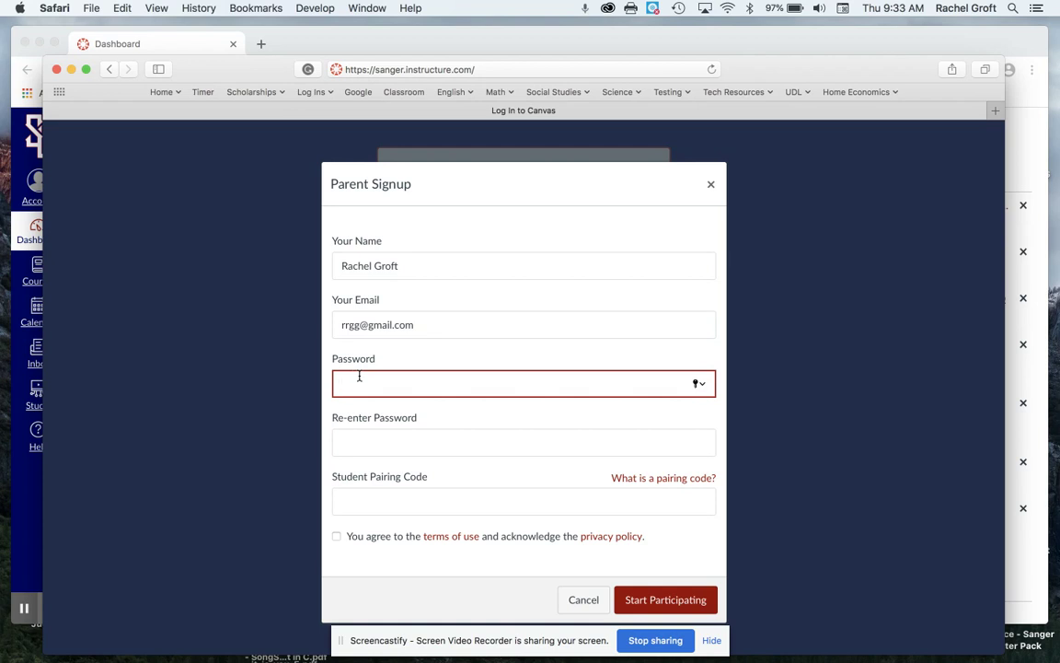
pyautogui.write('•••••••')
pyautogui.press('BackSpace')
pyautogui.press('BackSpace')
pyautogui.press('BackSpace')
pyautogui.press('BackSpace')
pyautogui.press('BackSpace')
pyautogui.press('BackSpace')
pyautogui.write('•••••••••')
pyautogui.click(345, 440)
pyautogui.write('•••••••')
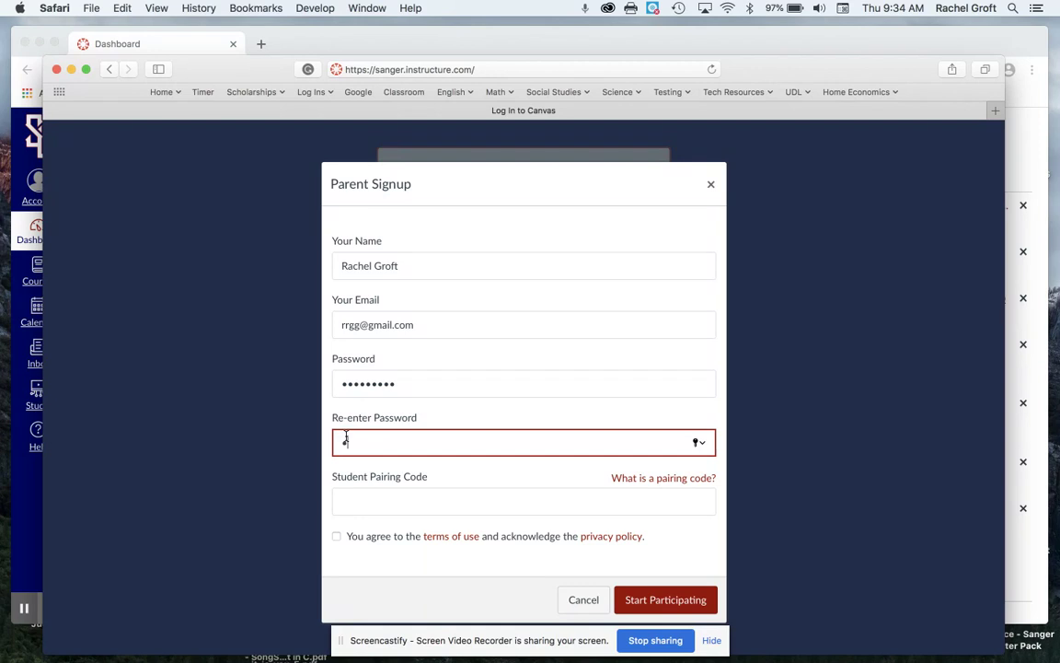
pyautogui.write('••')
# Focus the Student Pairing Code field, then bring up the student's Chrome dashboard.
pyautogui.click(352, 501)
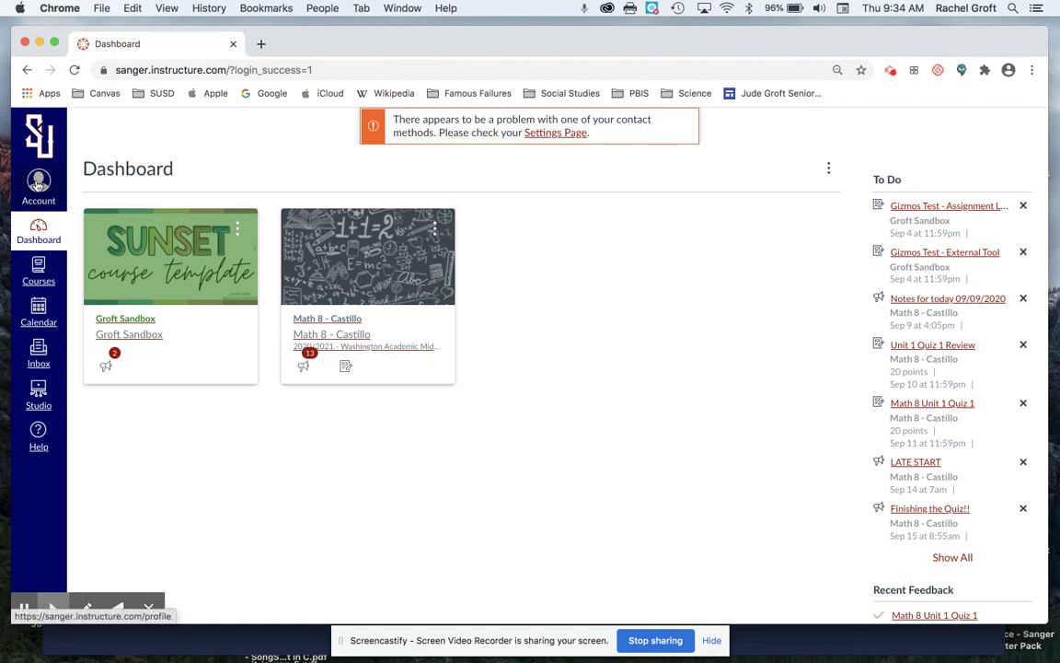
# Generate an observer pairing code through the student's Account > Settings > Pair with Observer.
pyautogui.click(38, 187)
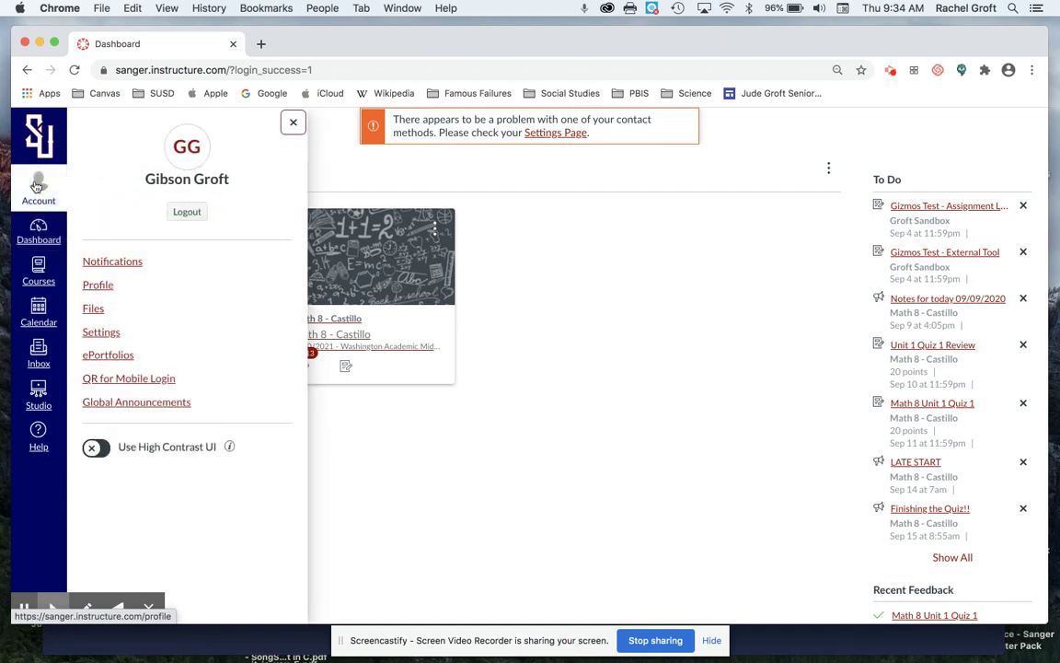
pyautogui.click(101, 332)
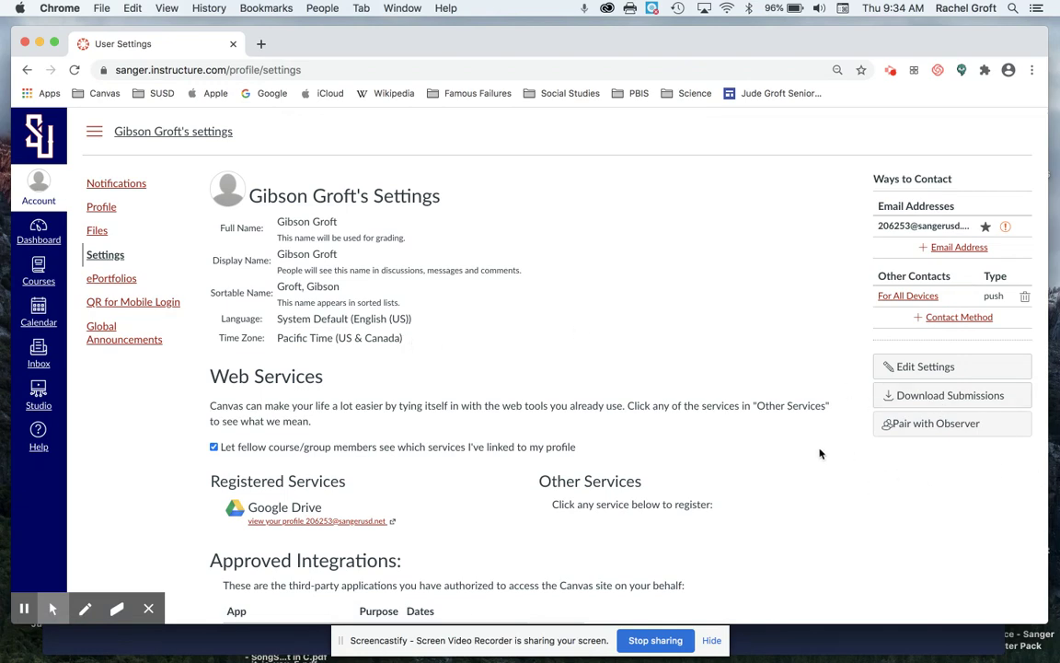
pyautogui.click(920, 427)
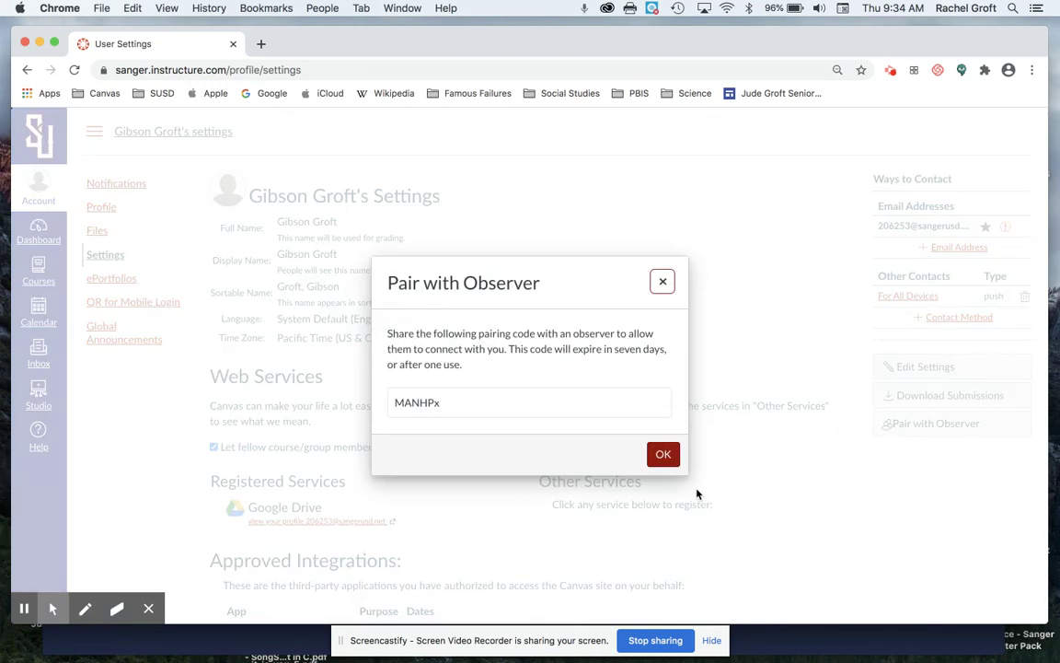
# Copy the generated pairing code and switch back to the Safari signup form.
pyautogui.moveTo(444, 400); pyautogui.dragTo(391, 404)
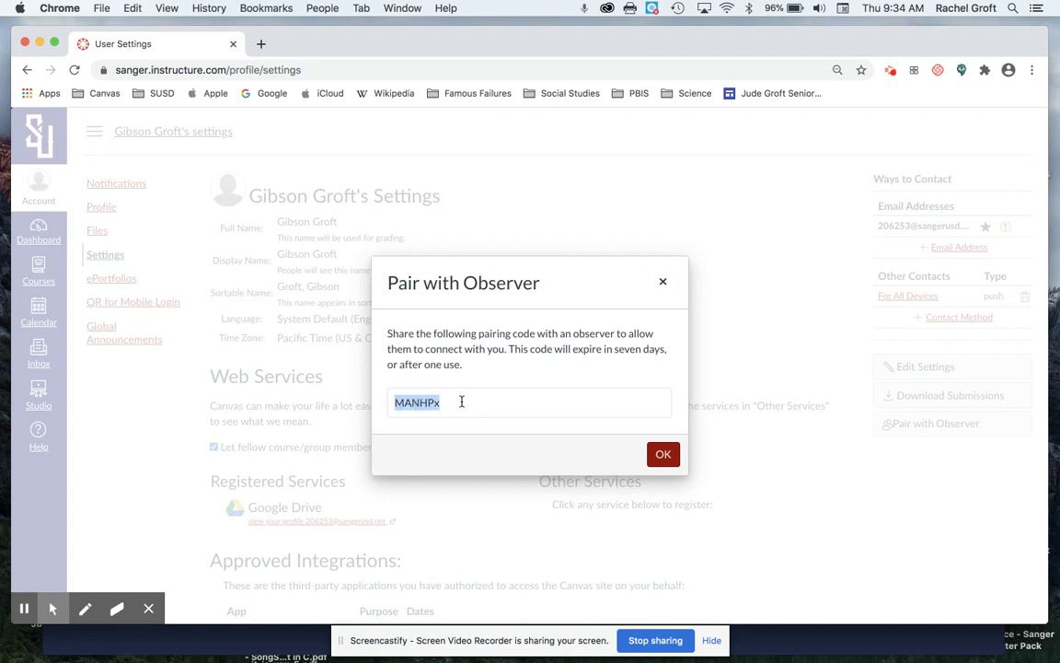
pyautogui.press('super+c')
pyautogui.press('super+Tab')
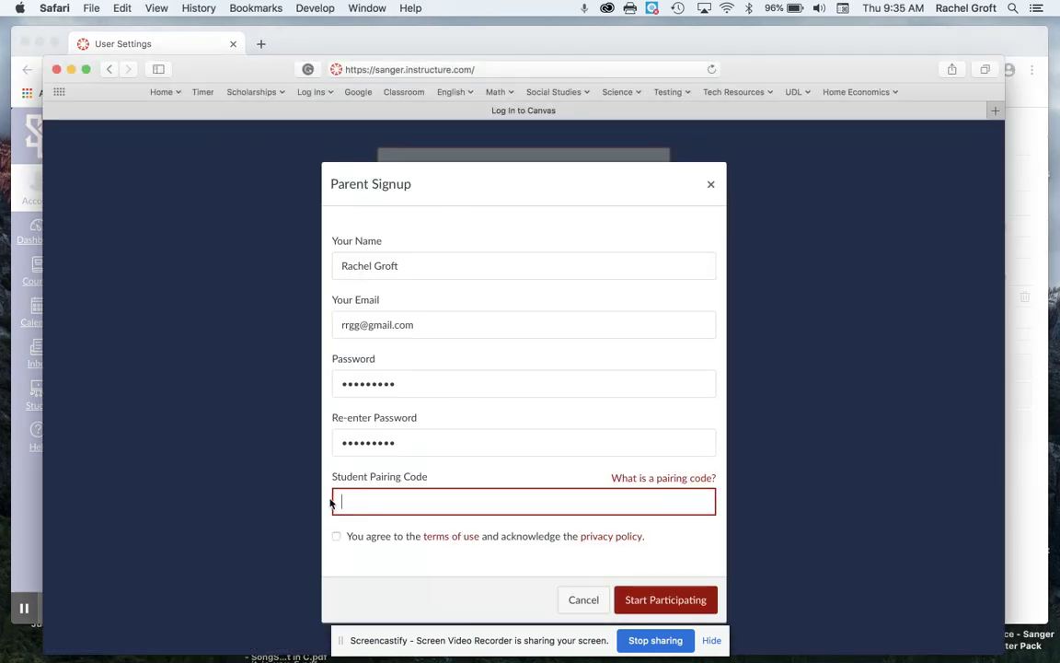
# Paste the pairing code, accept the terms of use, and submit with Start Participating.
pyautogui.press('super+v')
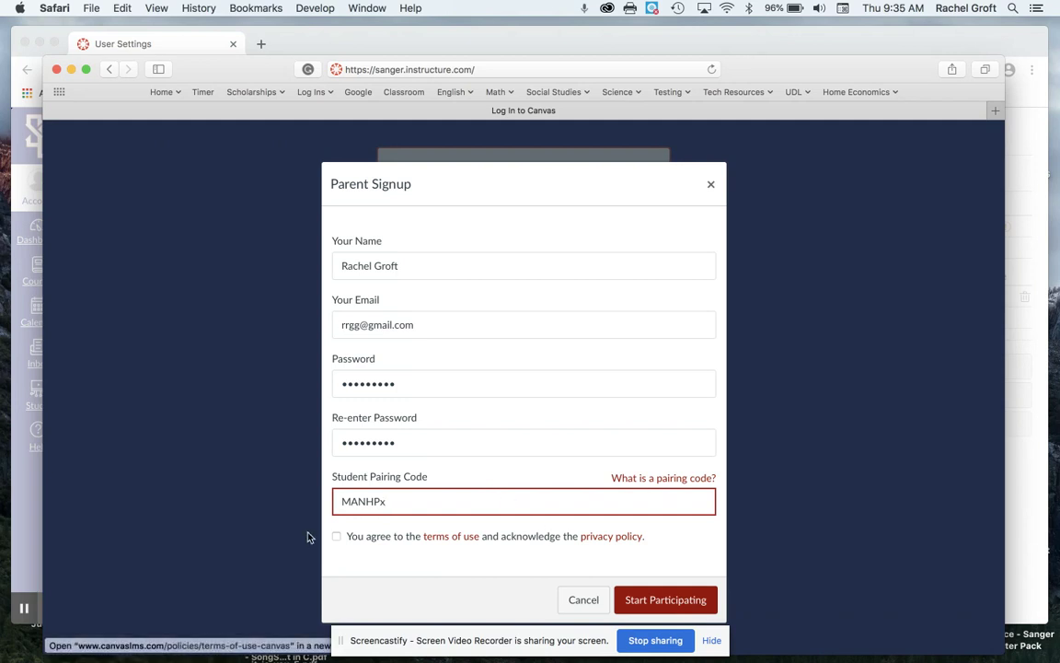
pyautogui.click(337, 537)
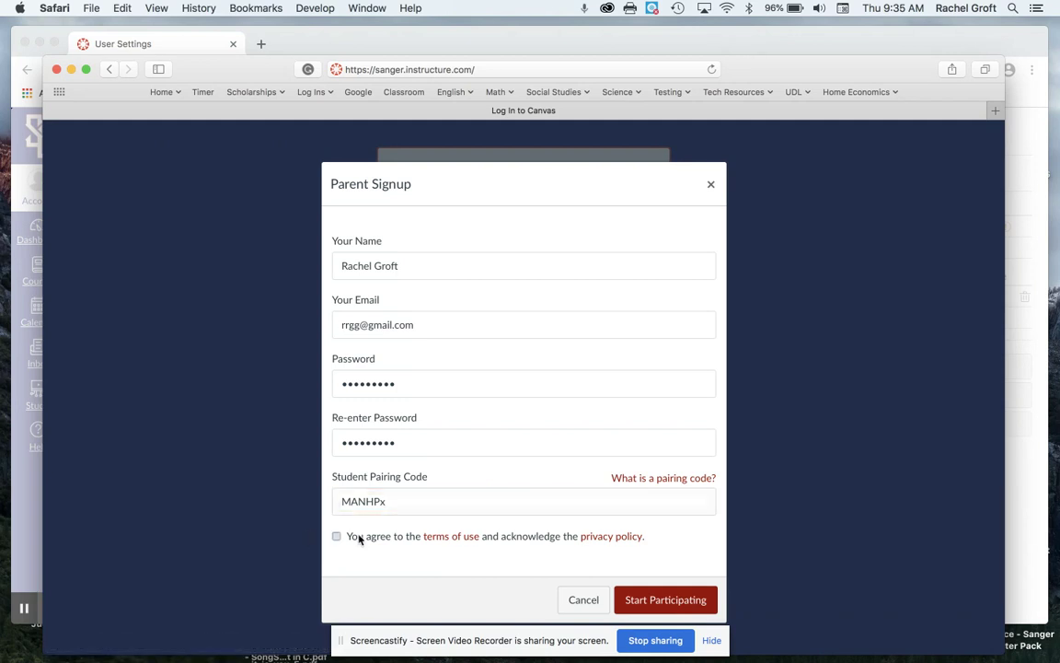
pyautogui.click(651, 599)
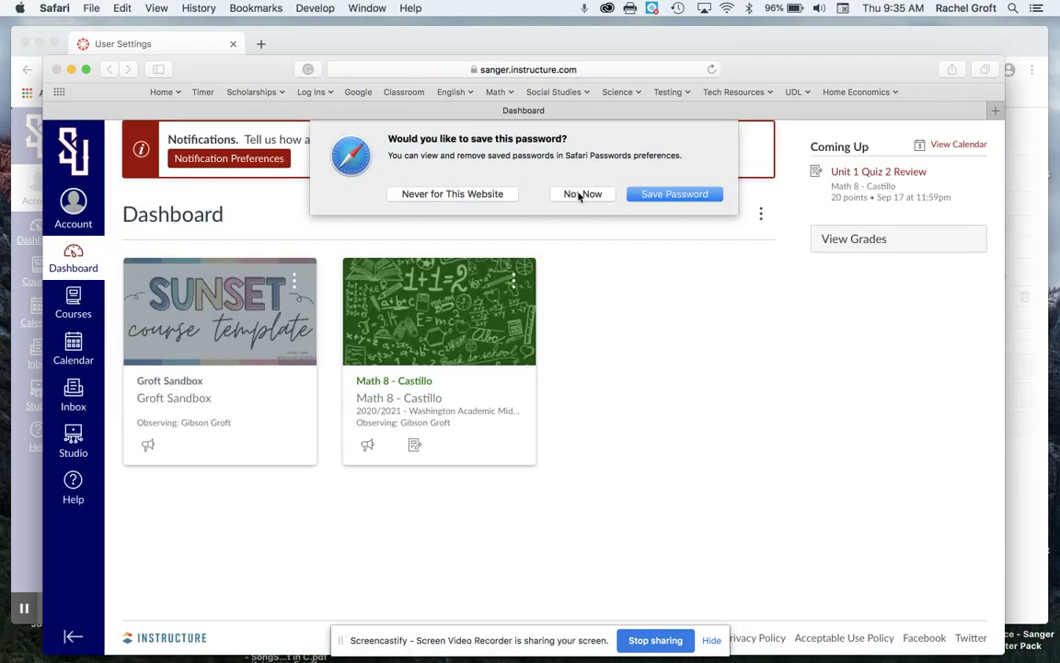
# Choose 'Not Now' on the save-password prompt and return to the parent's dashboard.
pyautogui.click(580, 195)
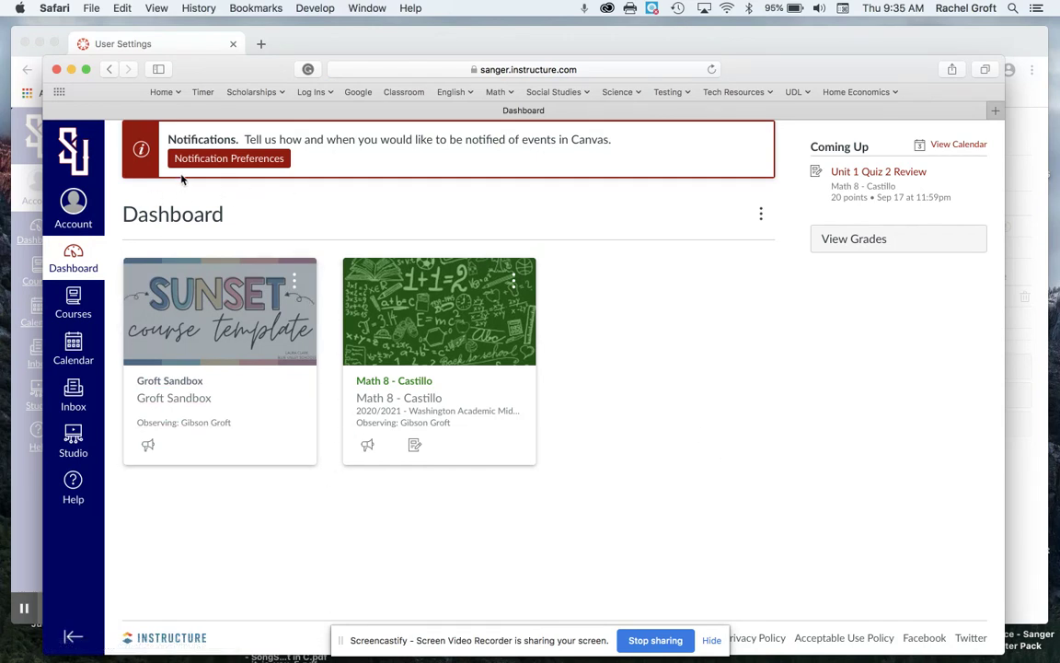
pyautogui.click(300, 38)
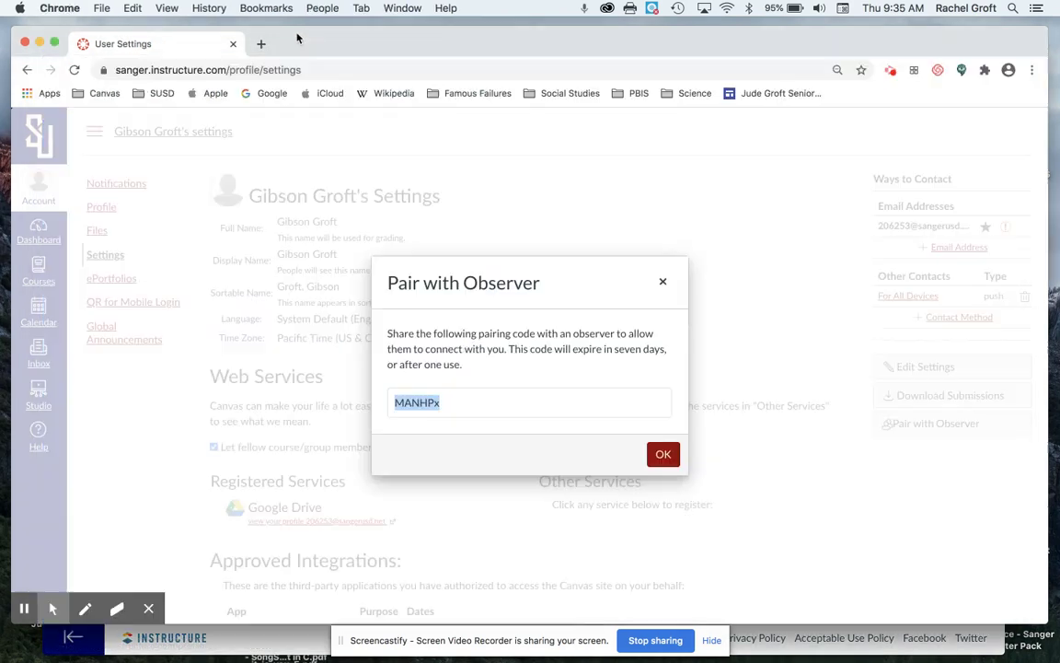
pyautogui.click(808, 651)
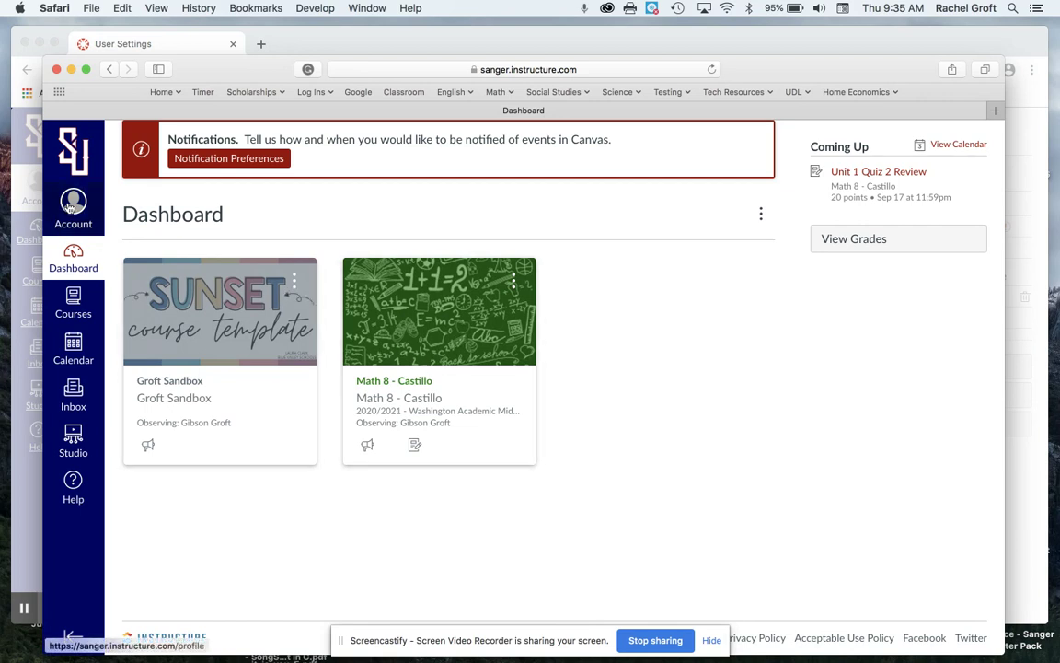
# Open Account > Observing to view the observed student and try the + Student option.
pyautogui.click(70, 208)
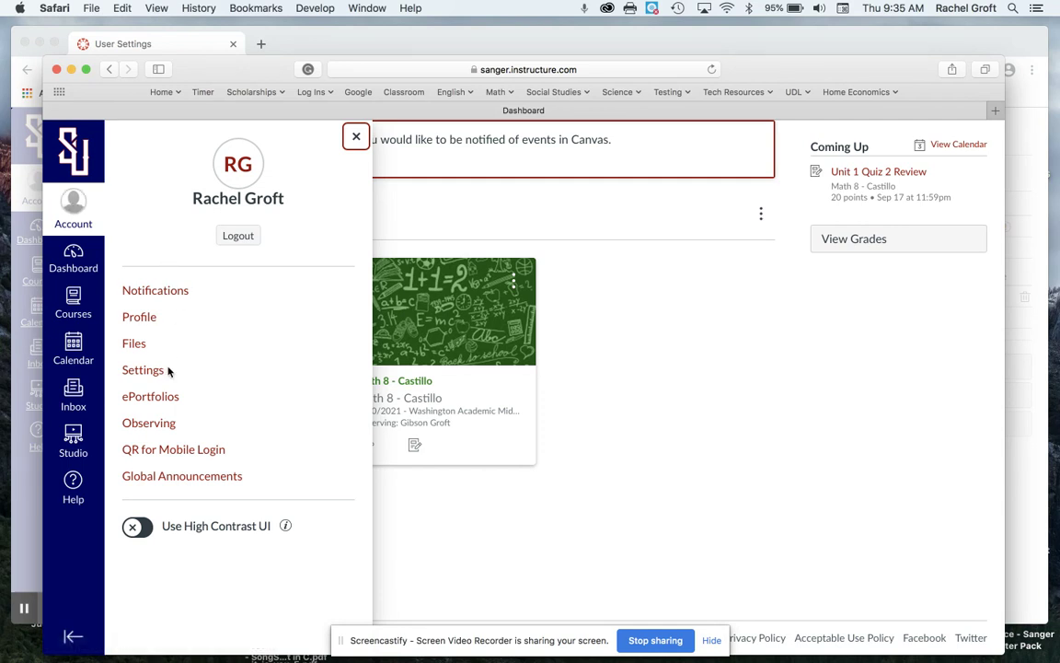
pyautogui.click(163, 424)
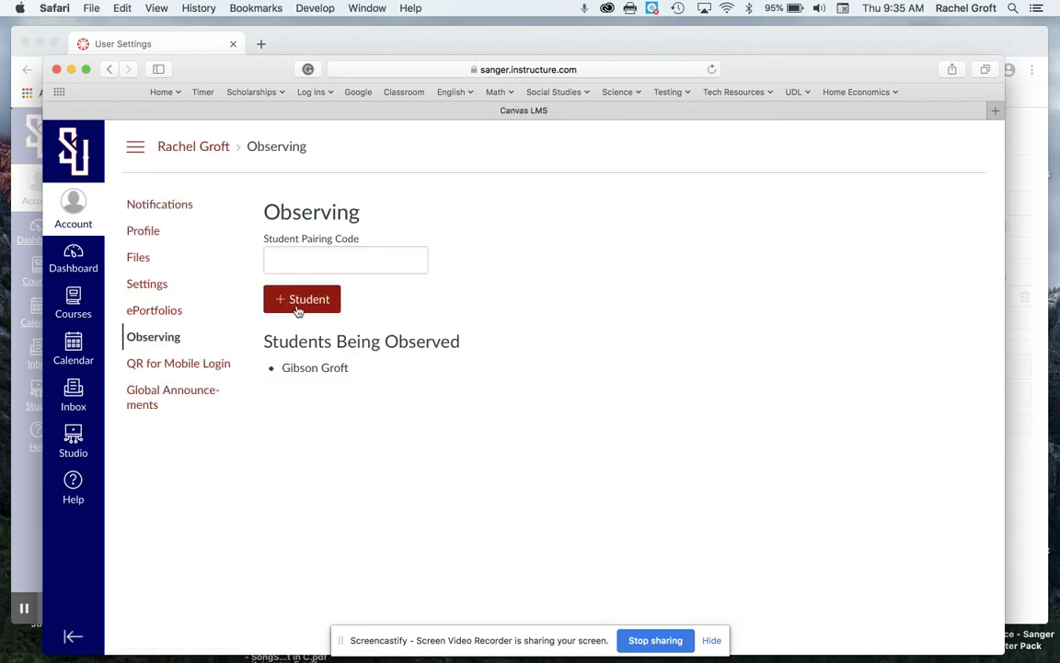
pyautogui.click(277, 258)
pyautogui.click(311, 309)
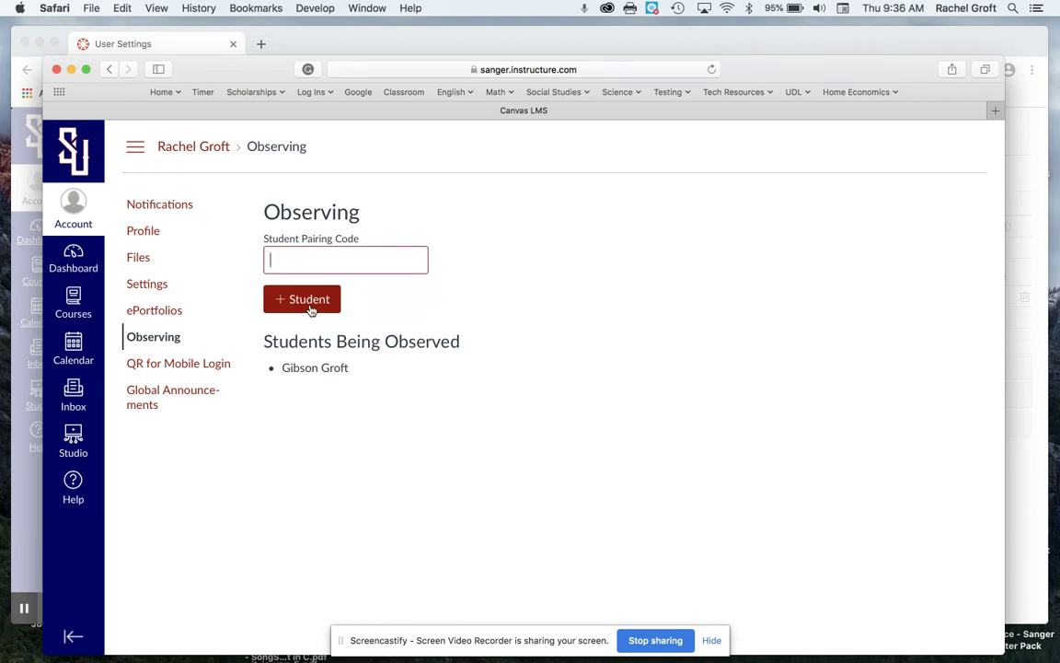
# Go back to the Dashboard showing both observed course cards, including Math 8 - Castillo.
pyautogui.click(79, 256)
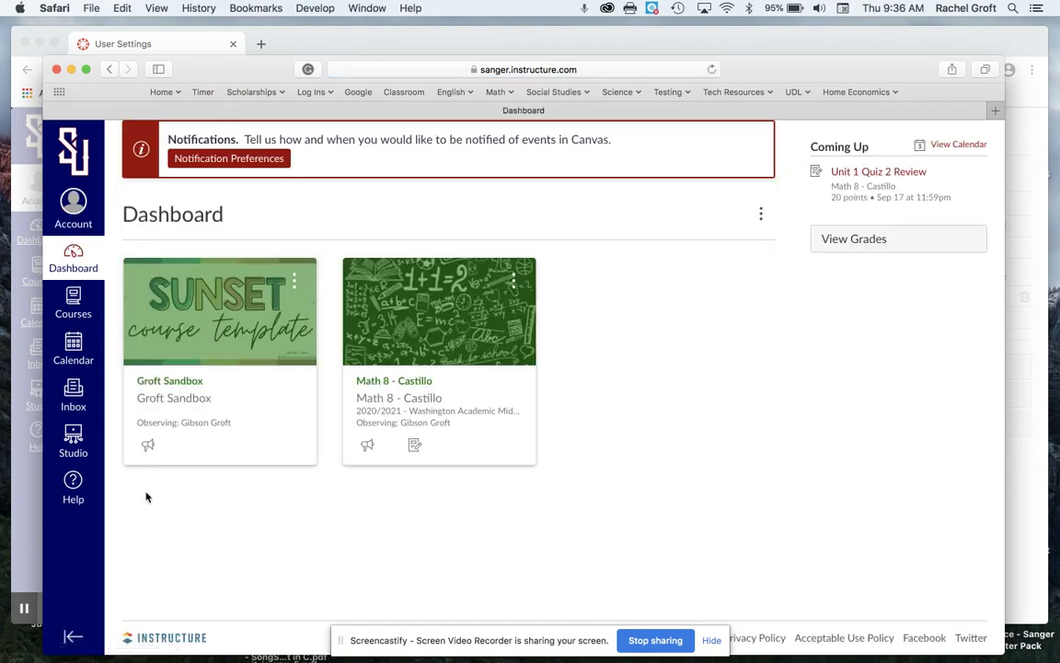